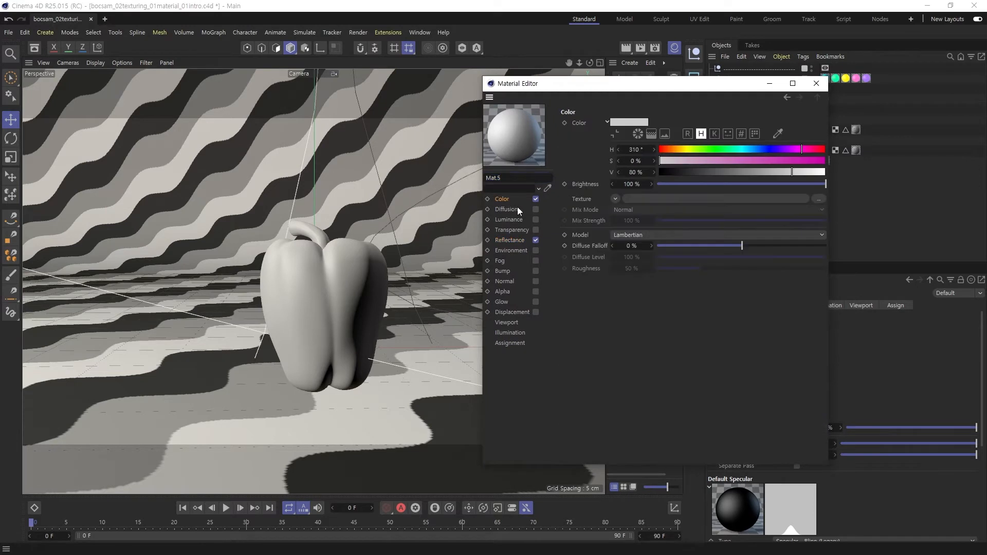
- Change the pepper material's Default Specular reflectance layer type to Reflection (Legacy)
click(511, 241)
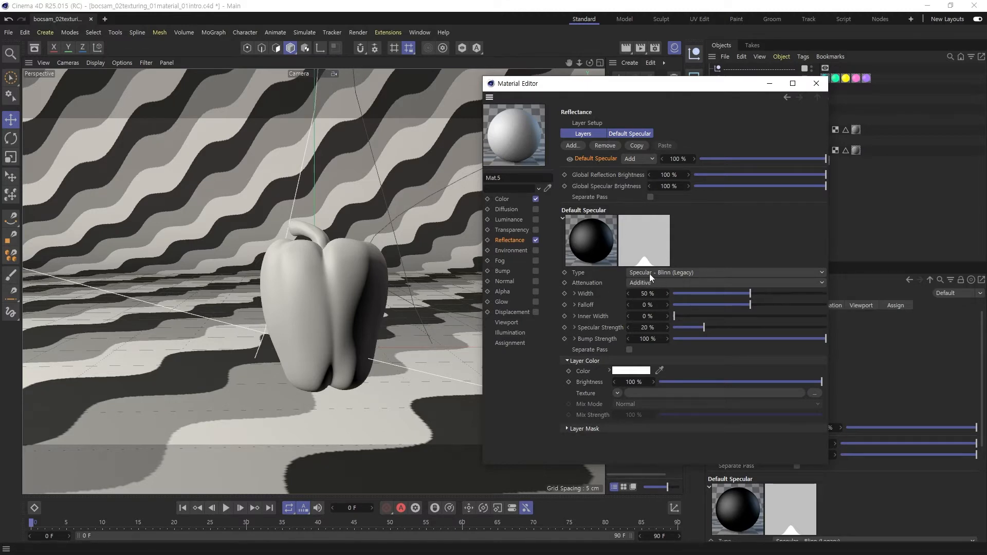
click(712, 272)
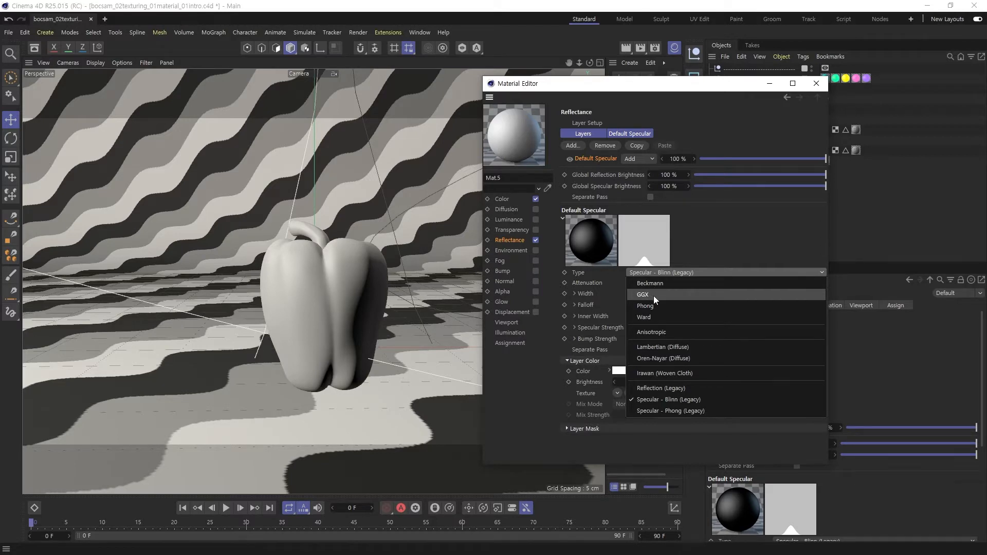
click(667, 388)
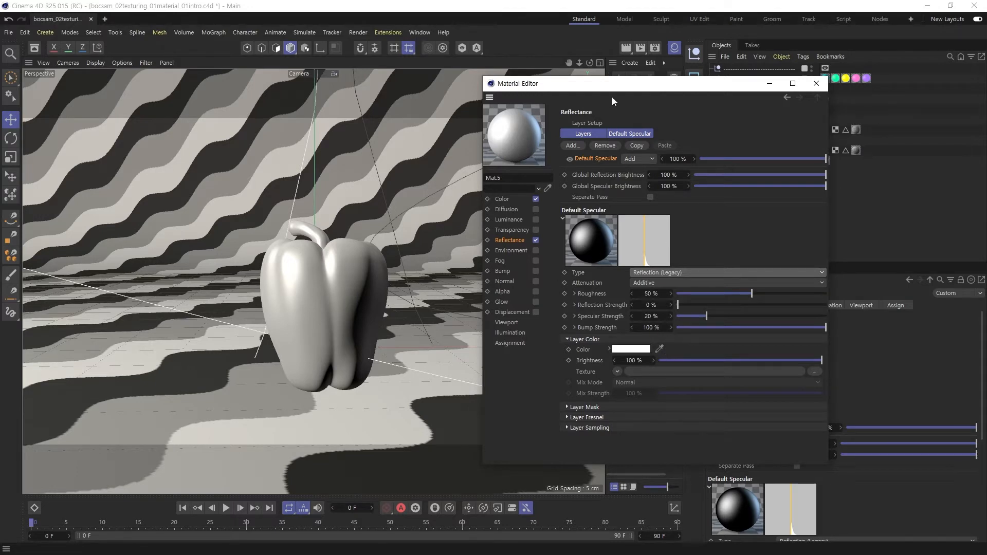
drag(606, 86, 601, 68)
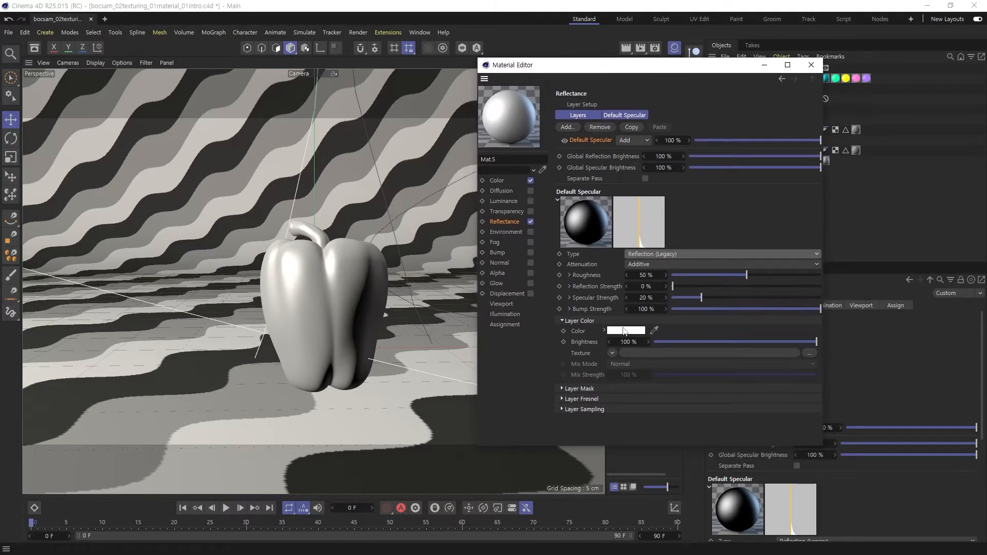
- Set the Default Specular layer's roughness to 15% and its reflection strength to 90%
click(642, 275)
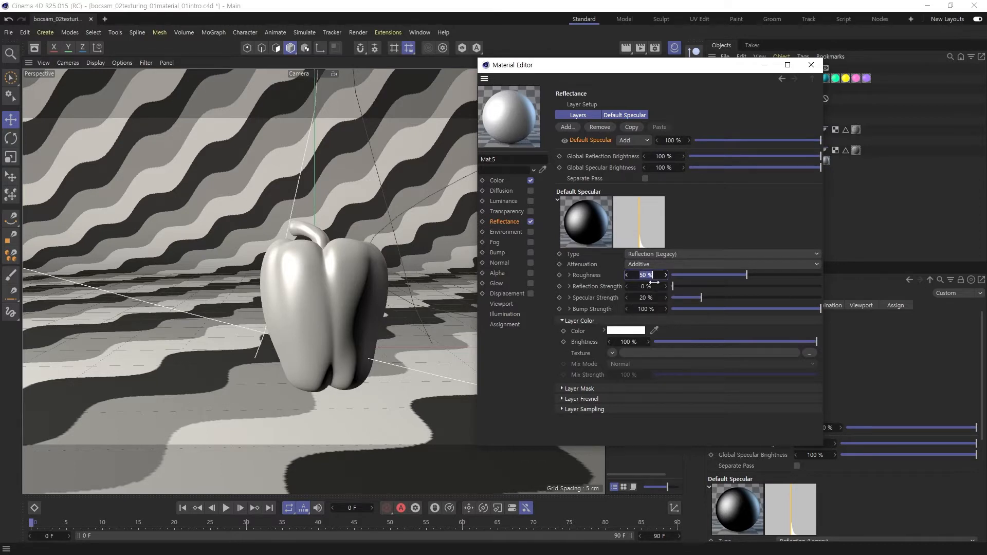
text(15)
click(645, 286)
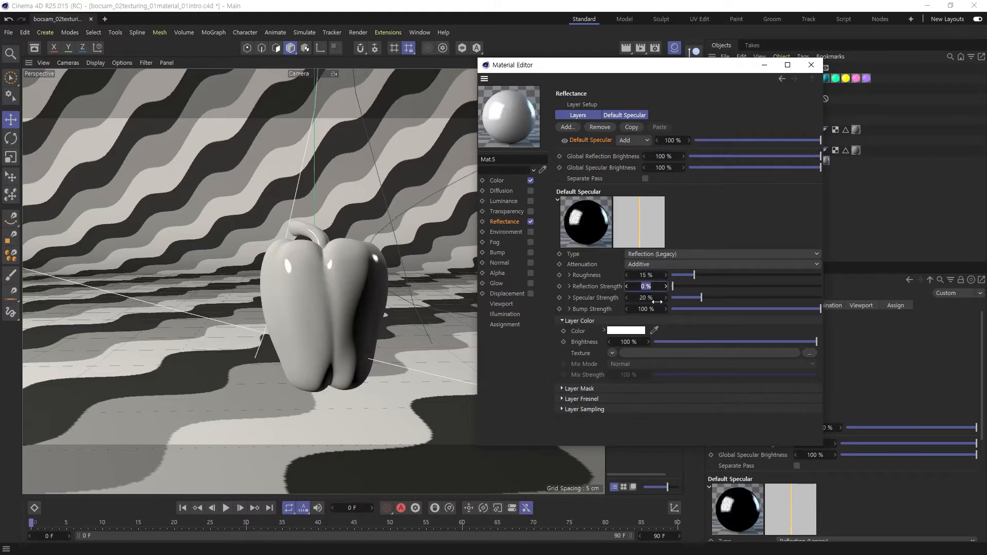
text(90)
key(Return)
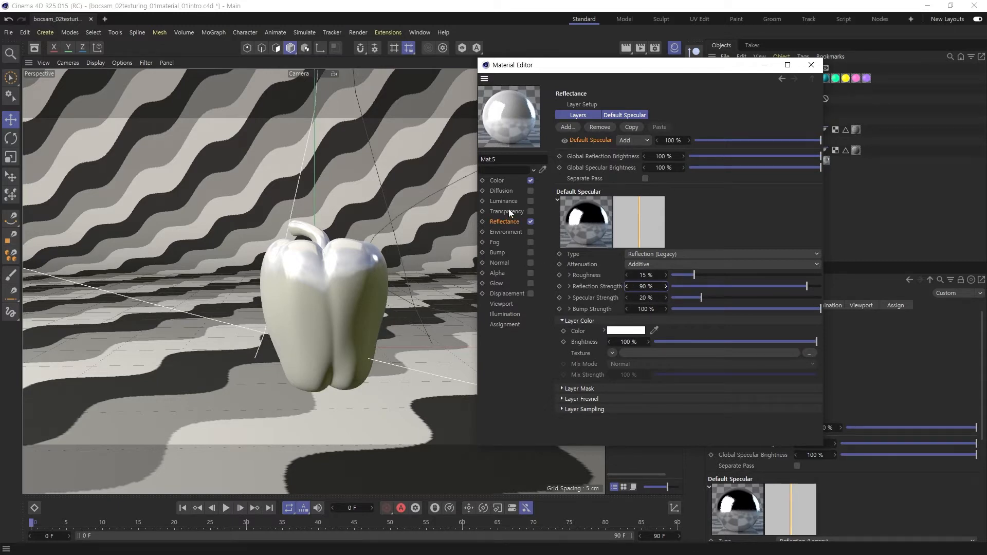
- Set the material's base color to bright magenta with hue 295°, saturation 92% and value 96%
click(497, 181)
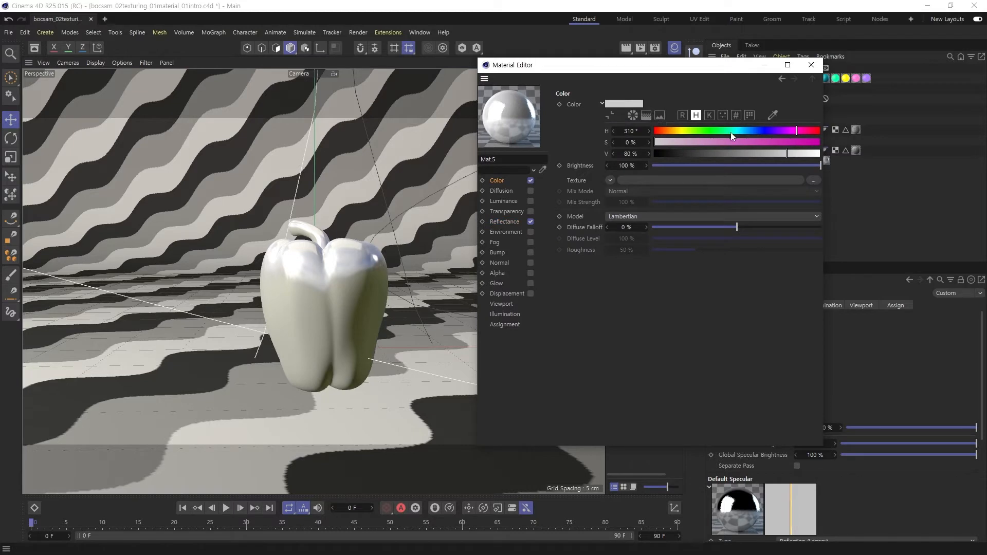
drag(730, 131, 749, 131)
click(790, 132)
click(805, 142)
drag(799, 153, 813, 153)
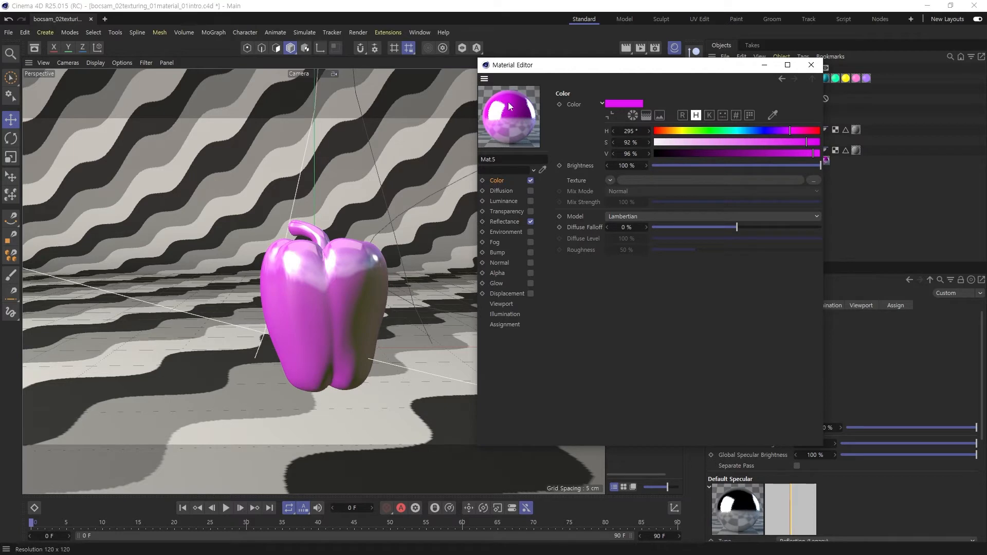
- Try Metal attenuation on the Default Specular reflectance layer and settle on Maximum
click(506, 221)
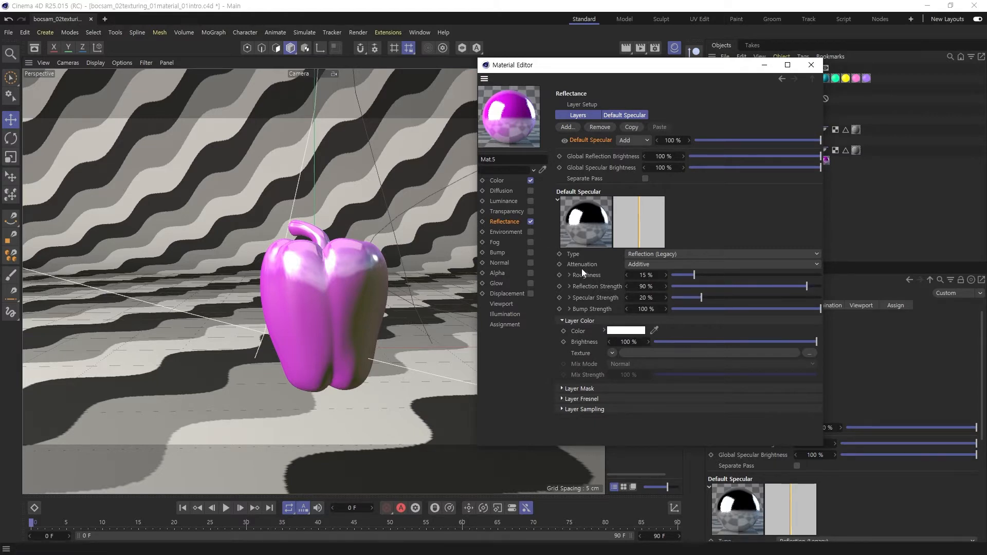
click(651, 265)
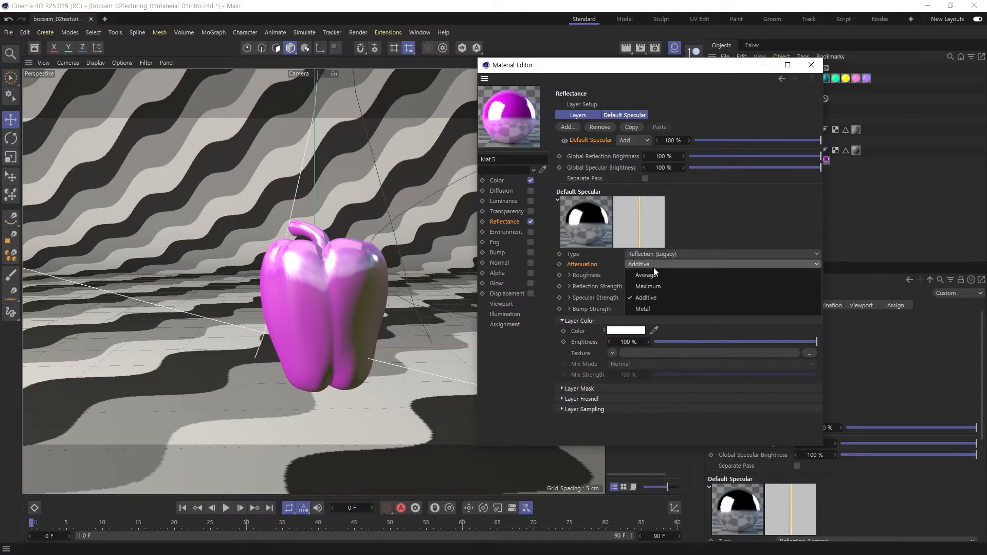
click(649, 309)
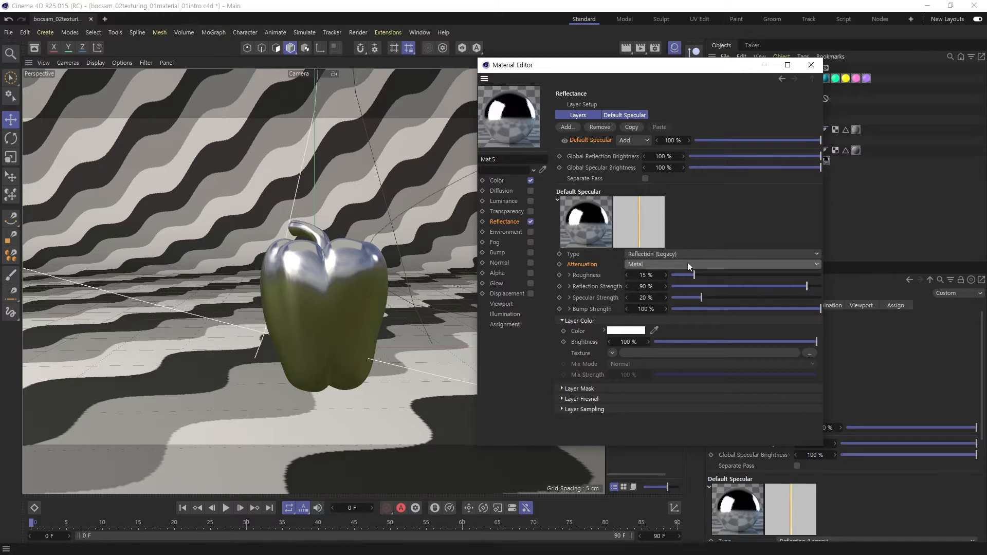
click(655, 263)
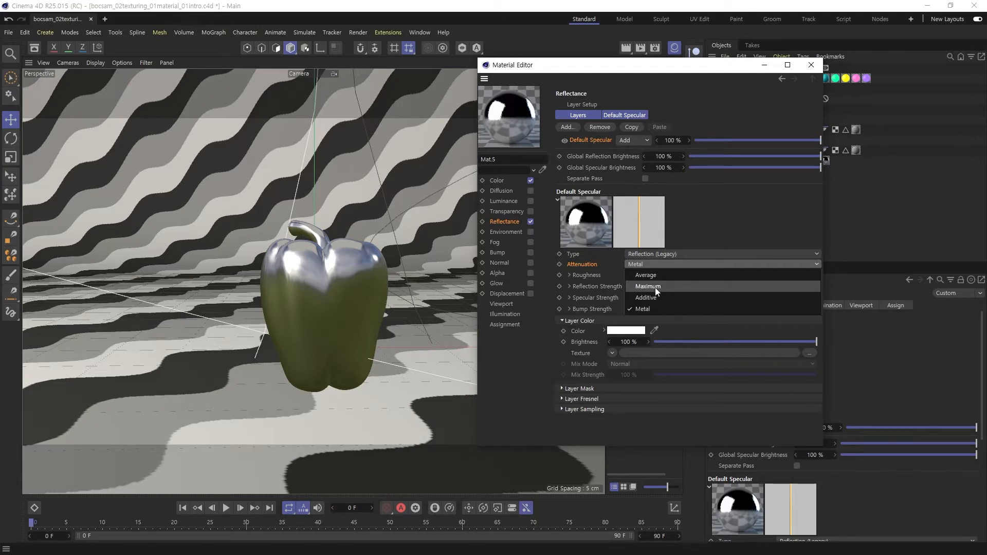
click(656, 288)
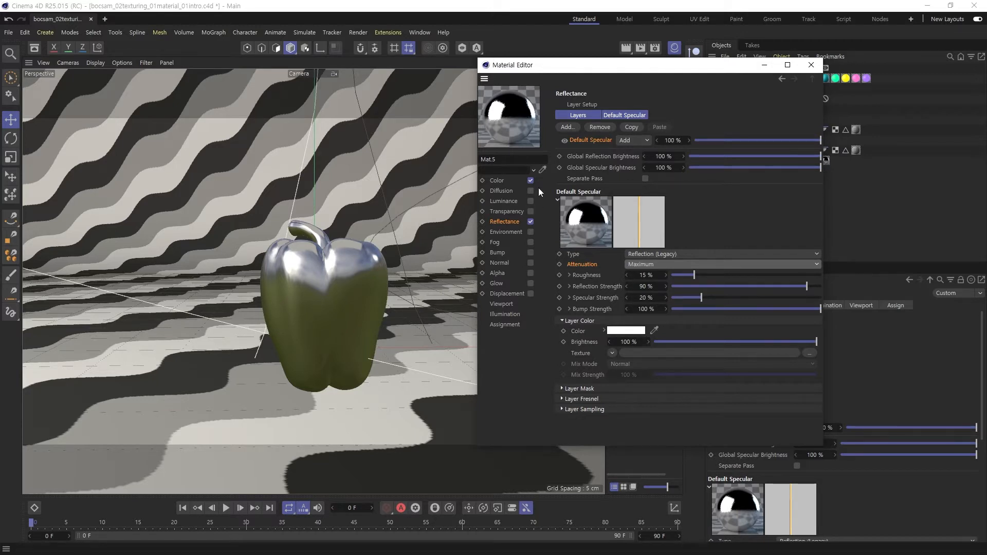
- Tint the Default Specular layer color pale yellow with hue 57°, saturation about 51% and value about 94.5%
click(508, 180)
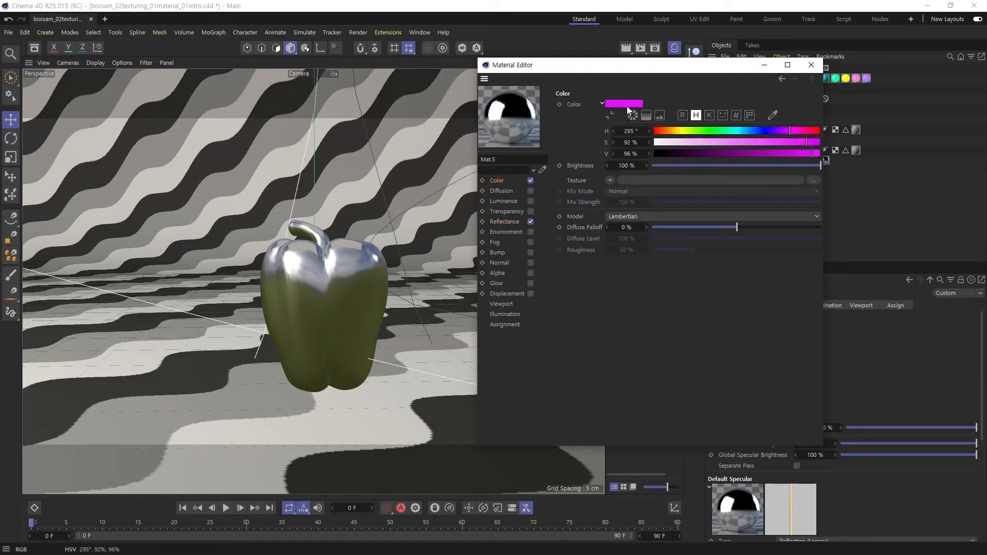
click(516, 222)
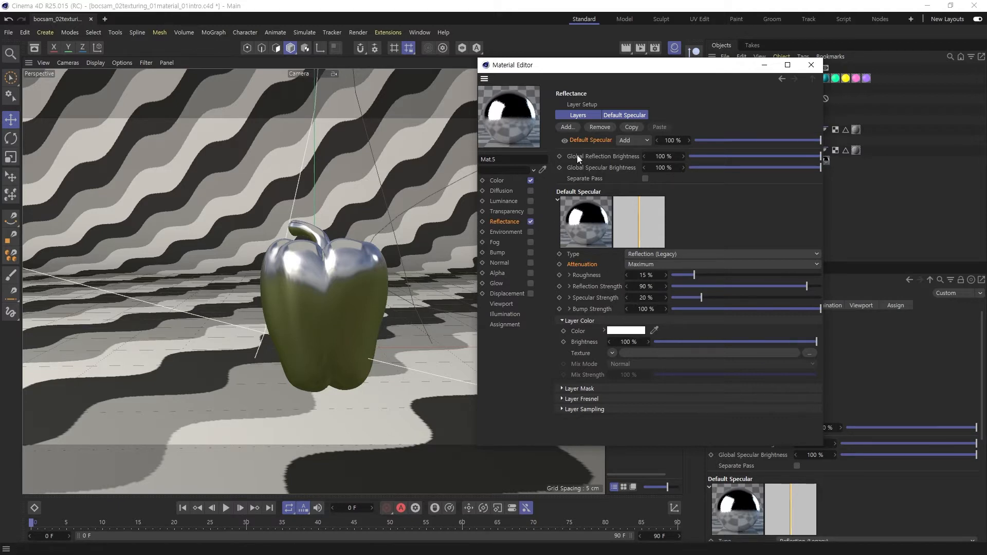
click(625, 330)
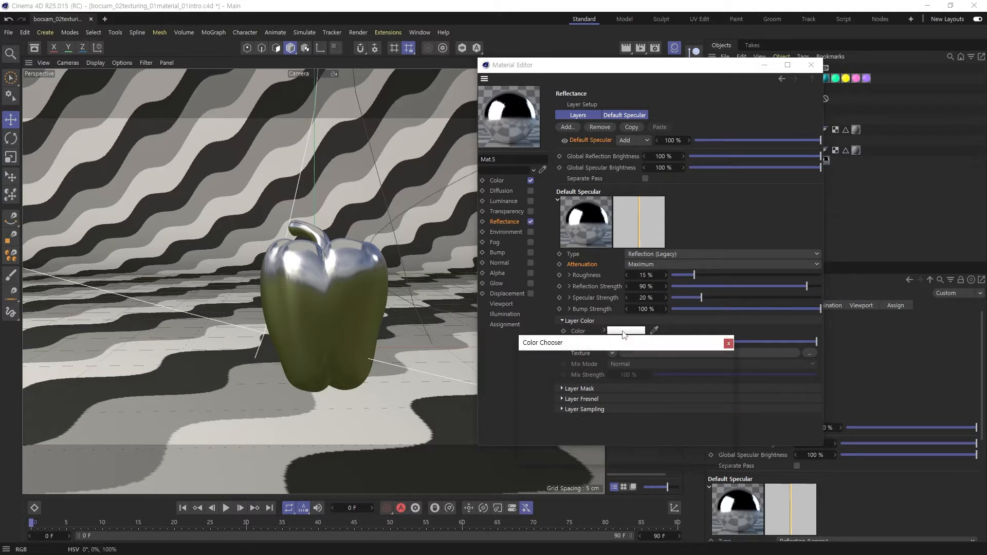
mouse_move(554, 387)
mouse_down()
mouse_move(605, 419)
mouse_move(562, 389)
mouse_move(577, 394)
mouse_up()
click(661, 430)
click(577, 388)
drag(686, 433, 667, 430)
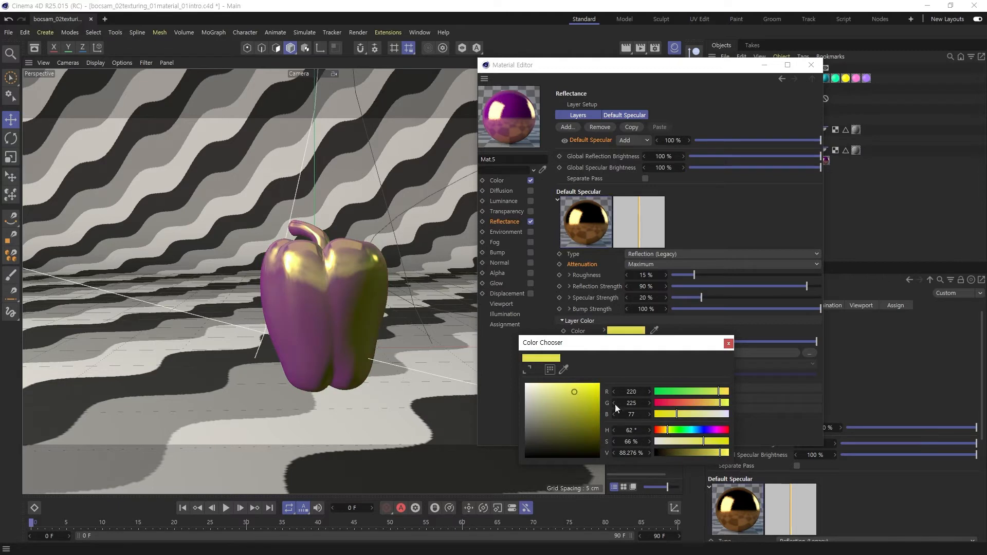
drag(574, 392, 563, 387)
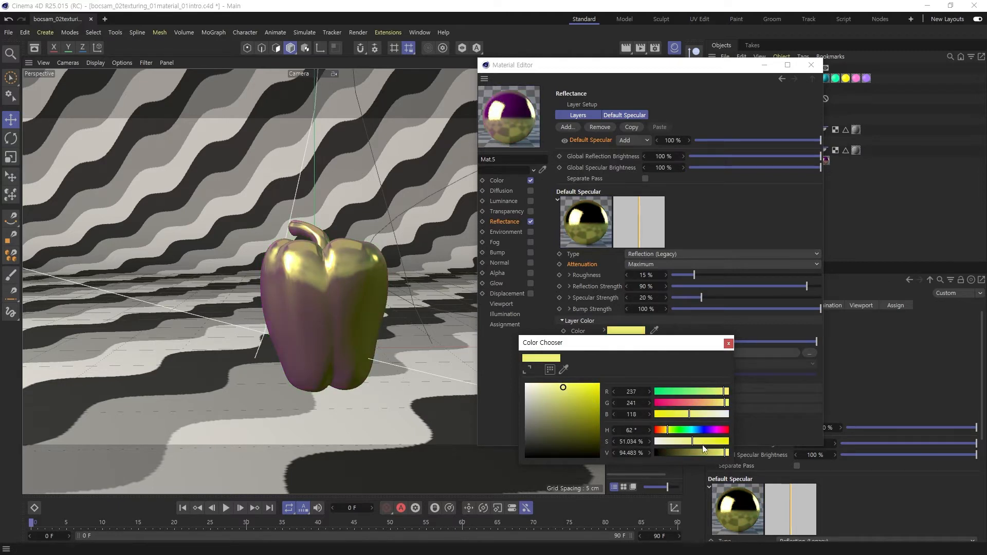
drag(668, 430, 666, 431)
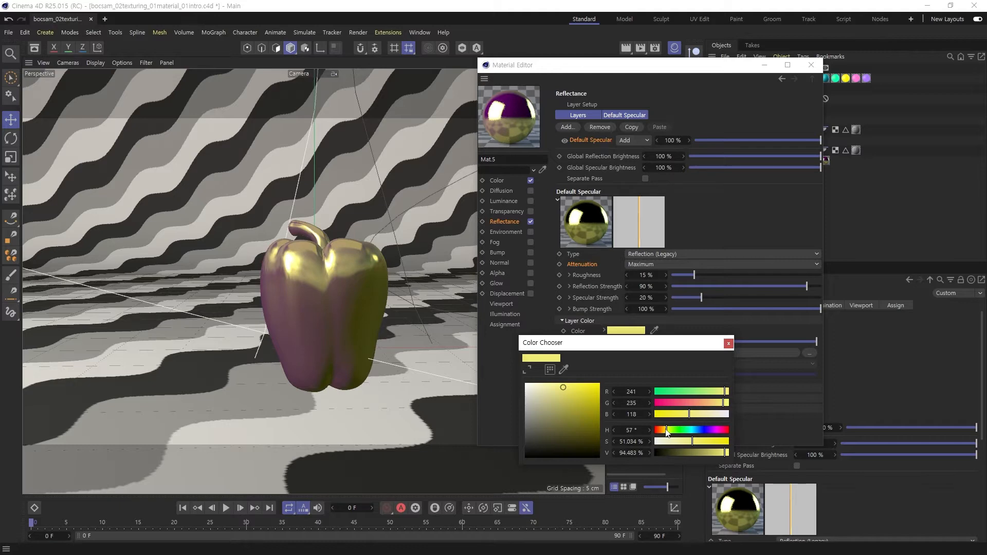
click(728, 343)
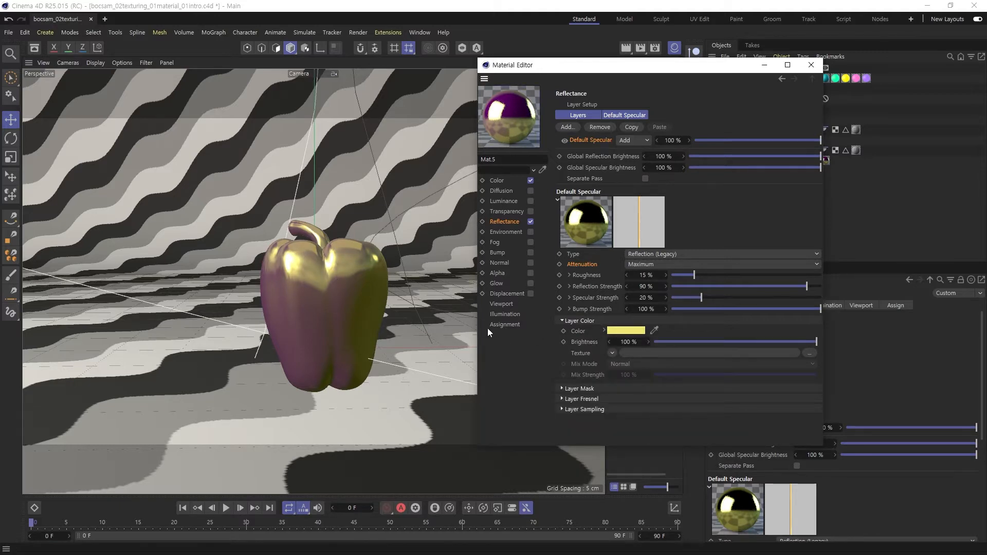
- Render the scene to the Picture Viewer to check the yellow reflection over the magenta base, and close the viewer
key(shift+r)
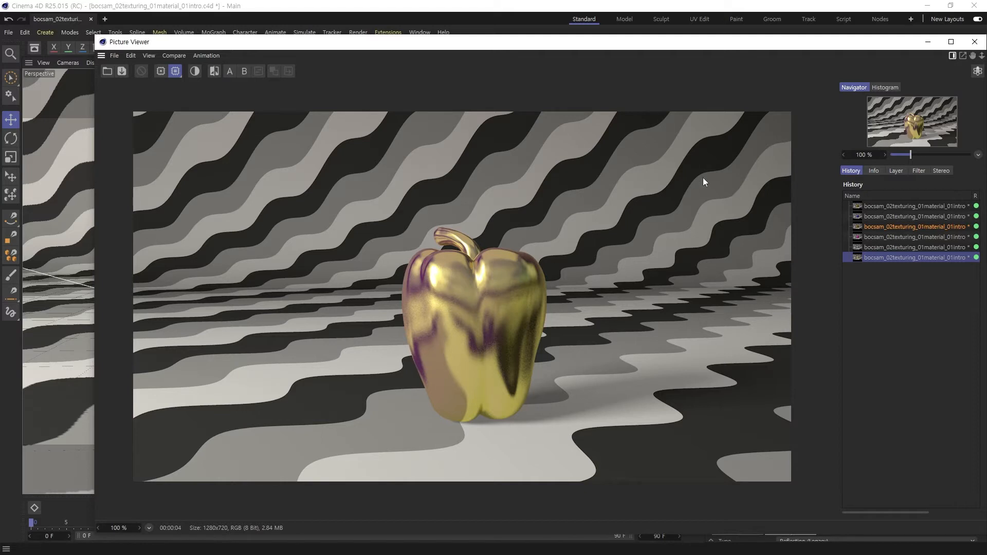
click(974, 42)
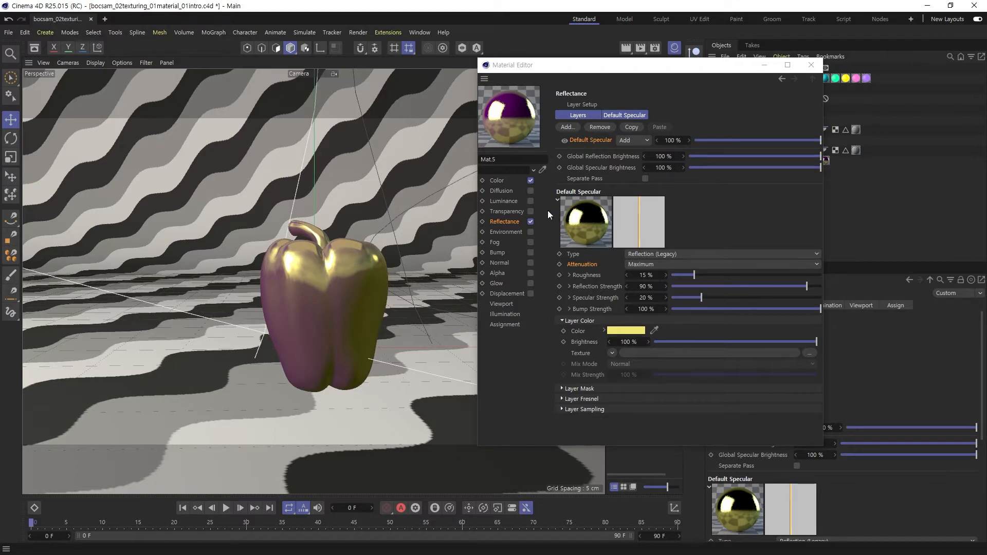
- Disable the material's Color channel and return to its Reflectance settings
click(497, 181)
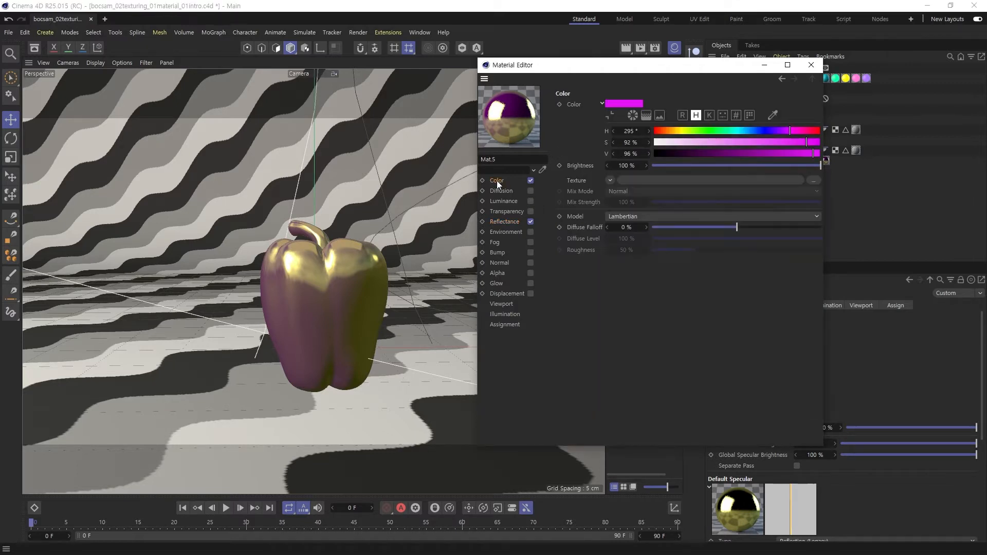
click(530, 180)
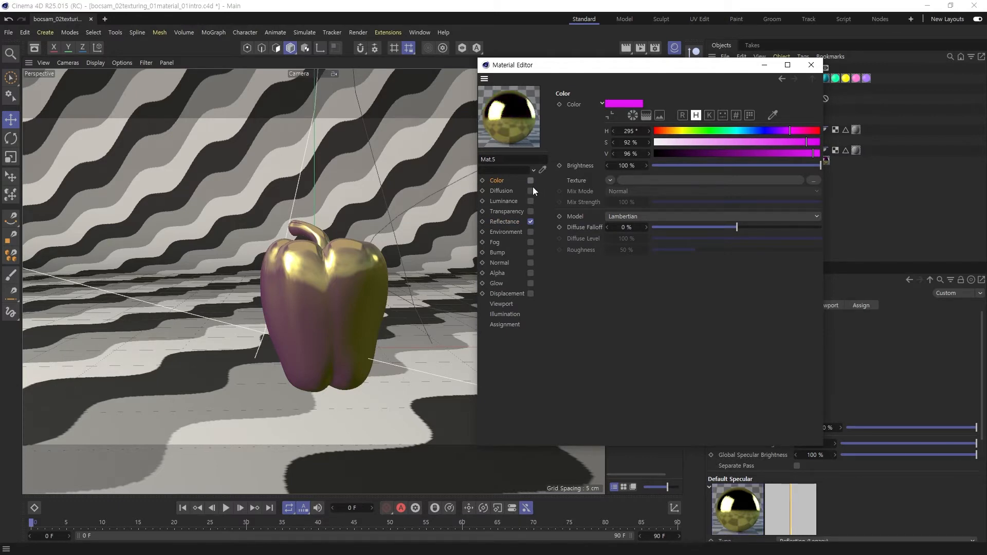
click(504, 222)
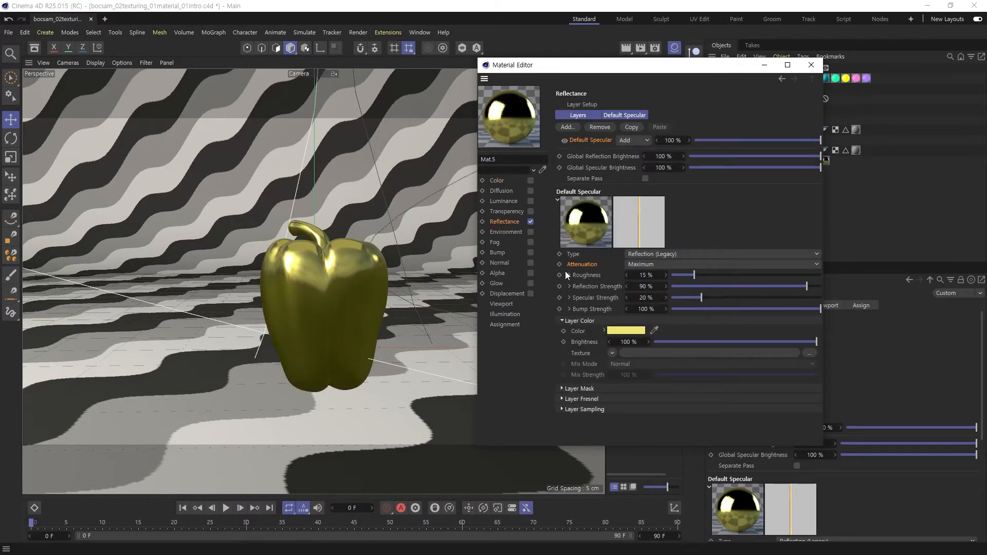
- Render the reflectance-only pepper to the Picture Viewer and compare it with the previous render
key(shift+r)
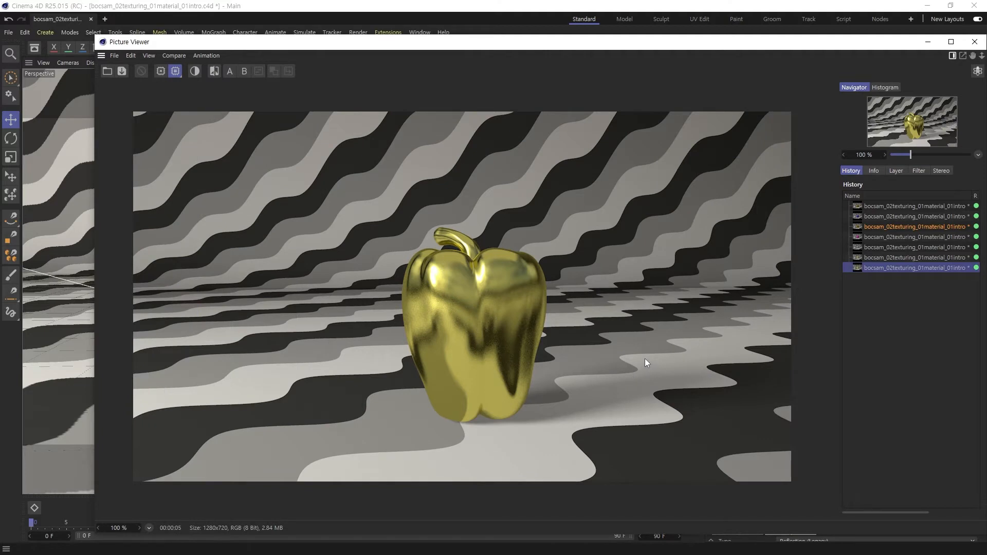
click(907, 257)
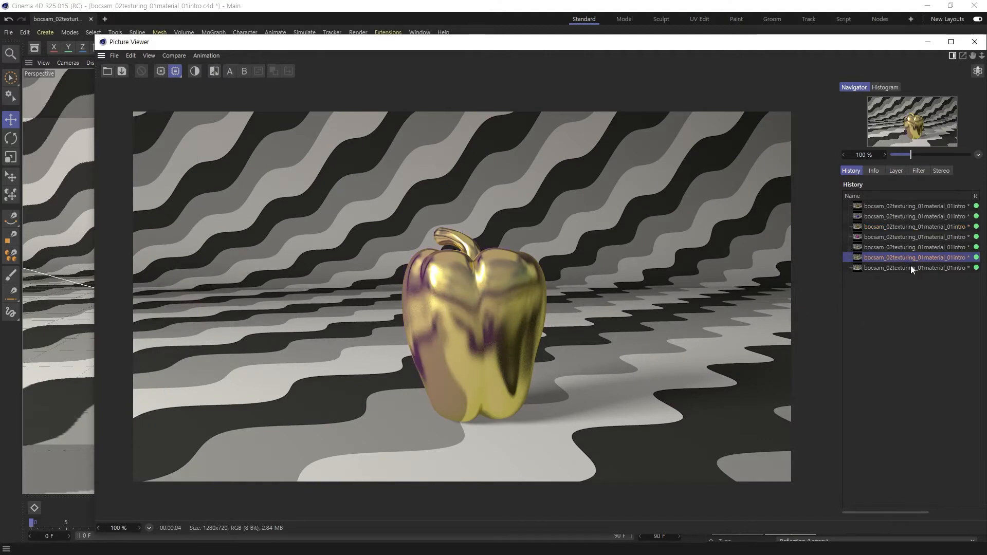
click(910, 267)
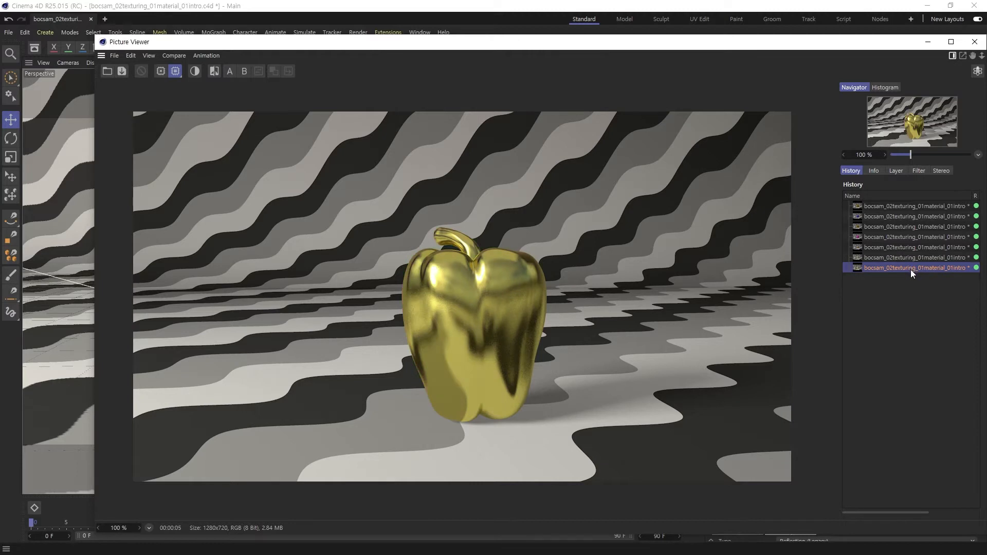